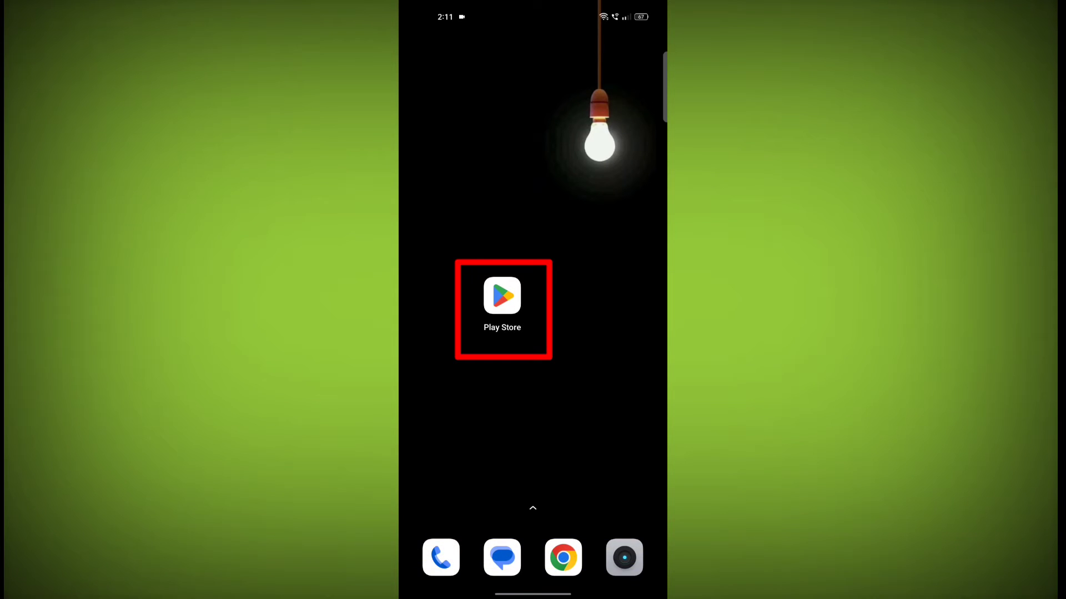
Step: Search the Google Play Store for the Netflix app
left_click(502, 296)
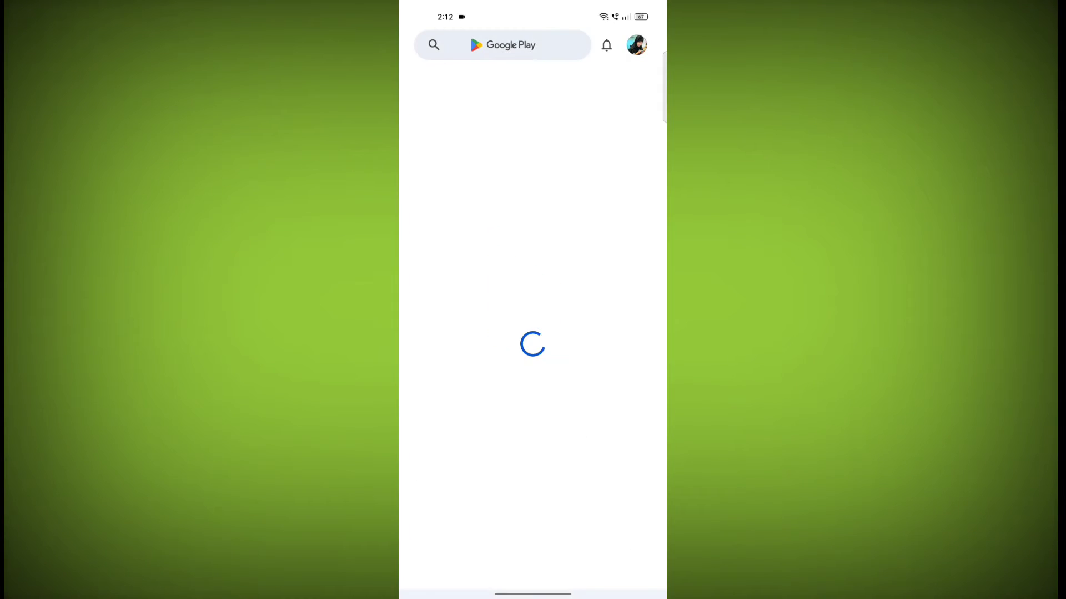
left_click(504, 44)
type("netf")
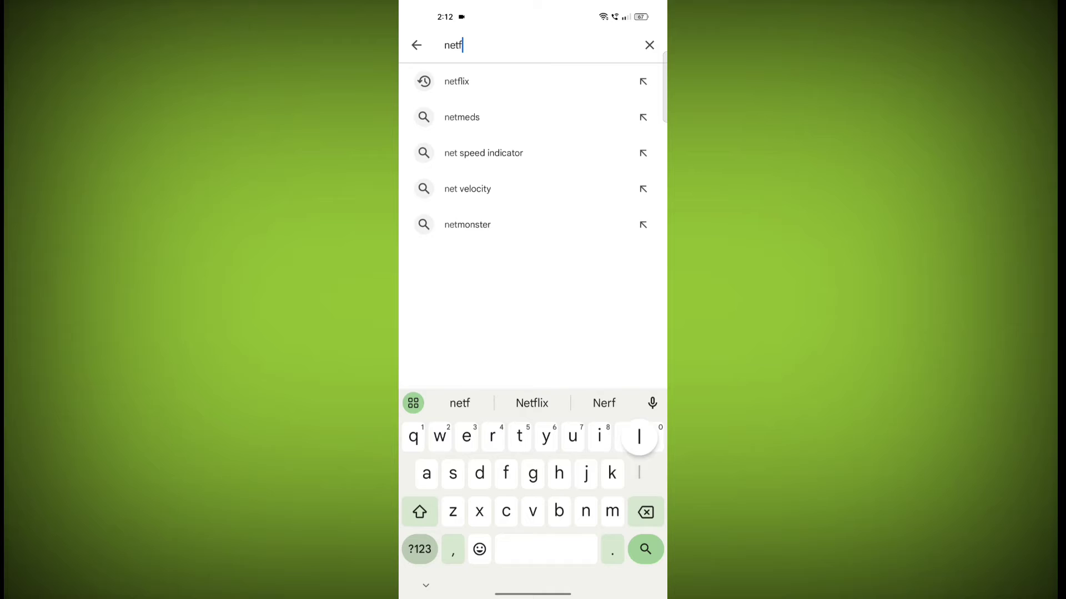
type("lix")
key("Return")
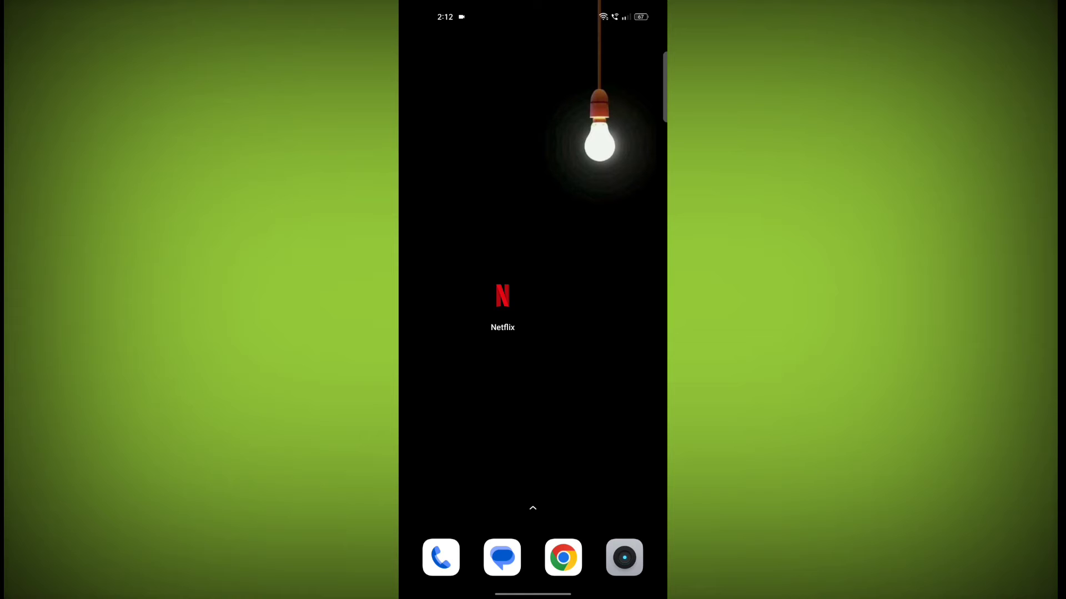
Step: Force-stop Netflix from its App info page
left_click(502, 297)
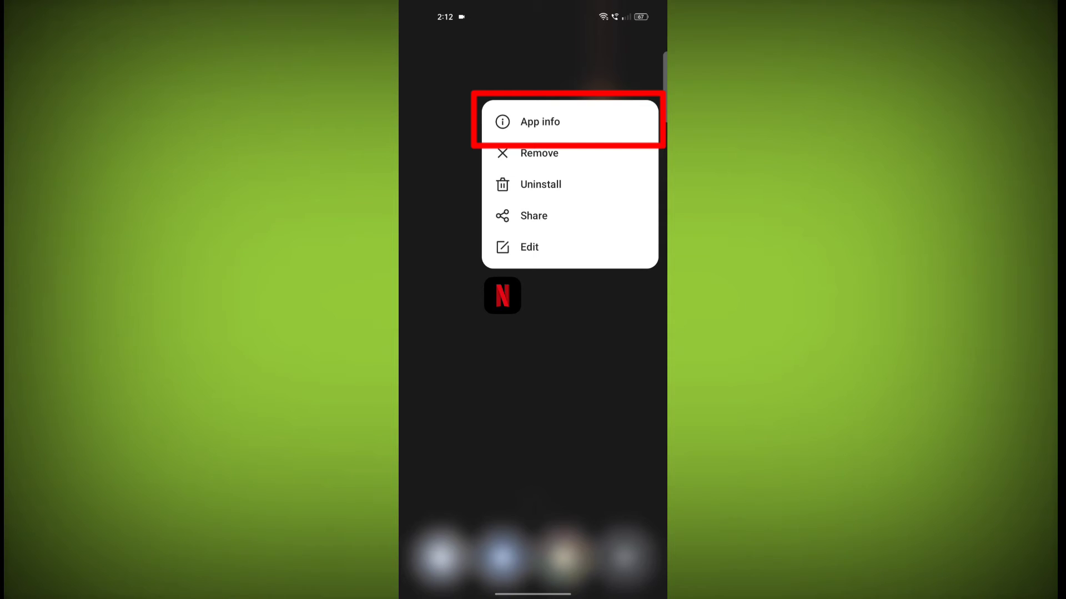
left_click(540, 122)
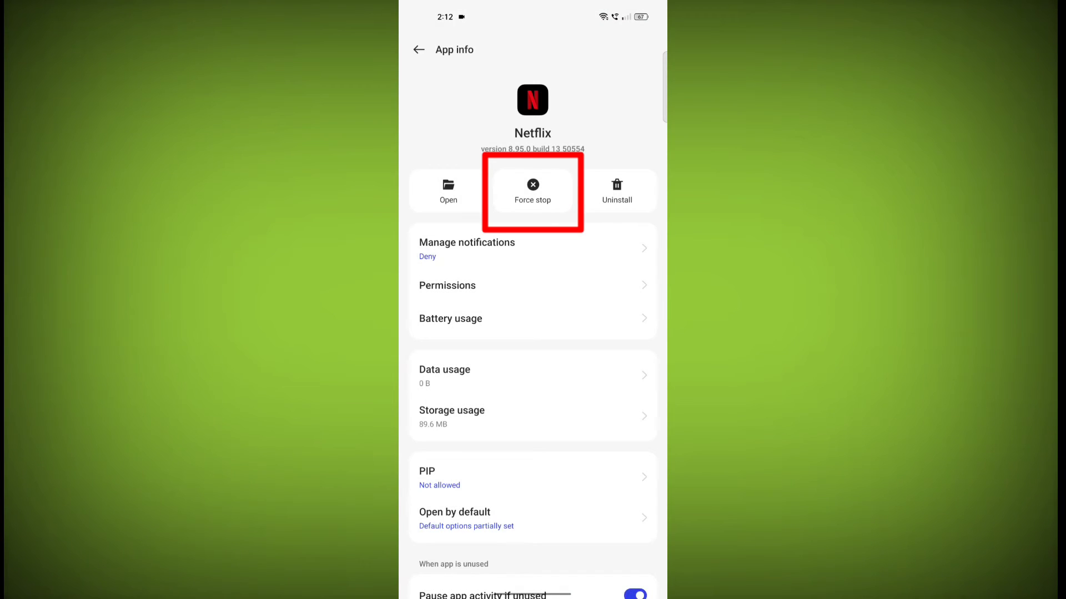
left_click(533, 191)
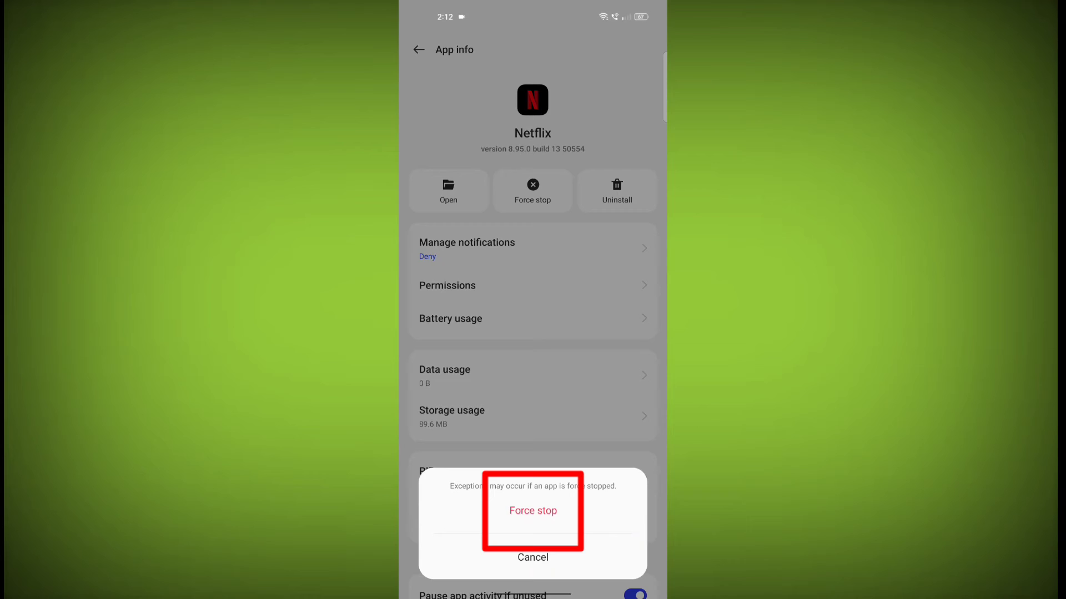
left_click(534, 509)
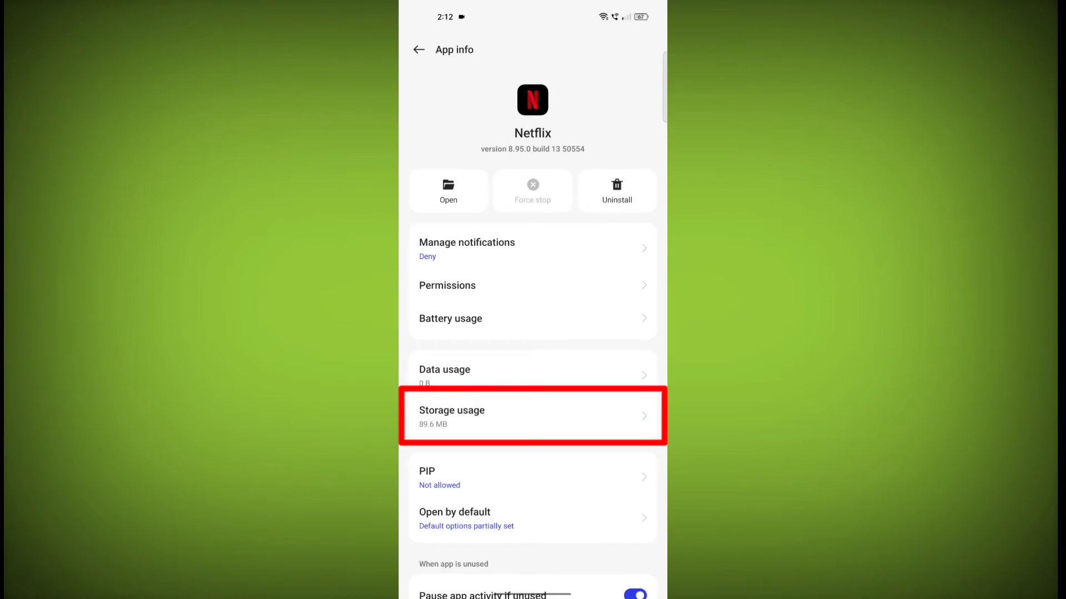
Step: Clear Netflix's cache and begin clearing its app data under Storage usage
left_click(533, 416)
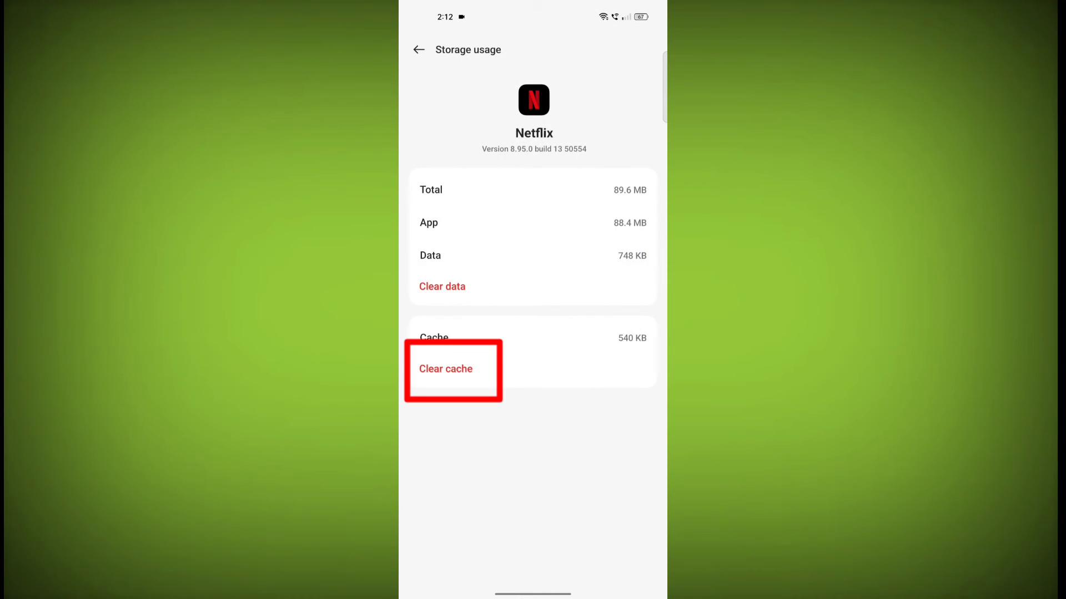
left_click(446, 369)
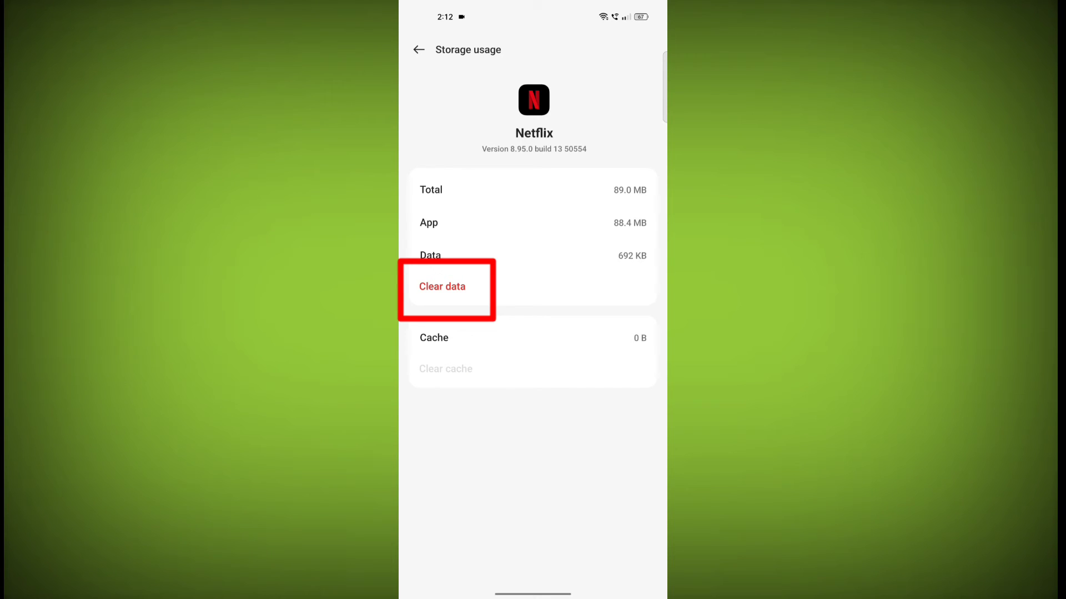
left_click(442, 287)
Step: Confirm deleting Netflix's data, uninstall Netflix, and start reinstalling it from Play Store
left_click(588, 341)
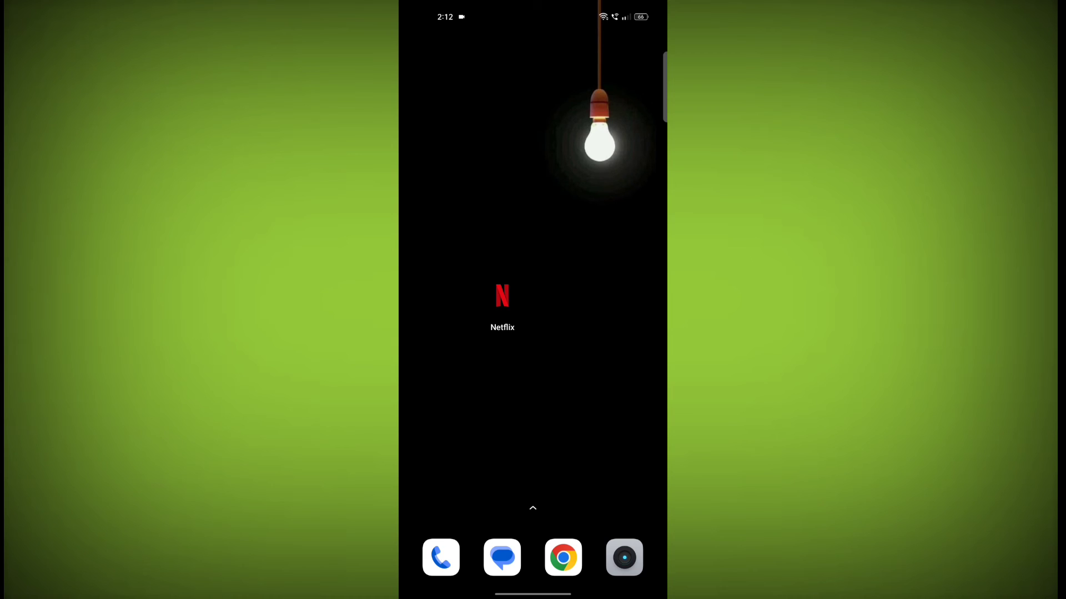
left_click(502, 296)
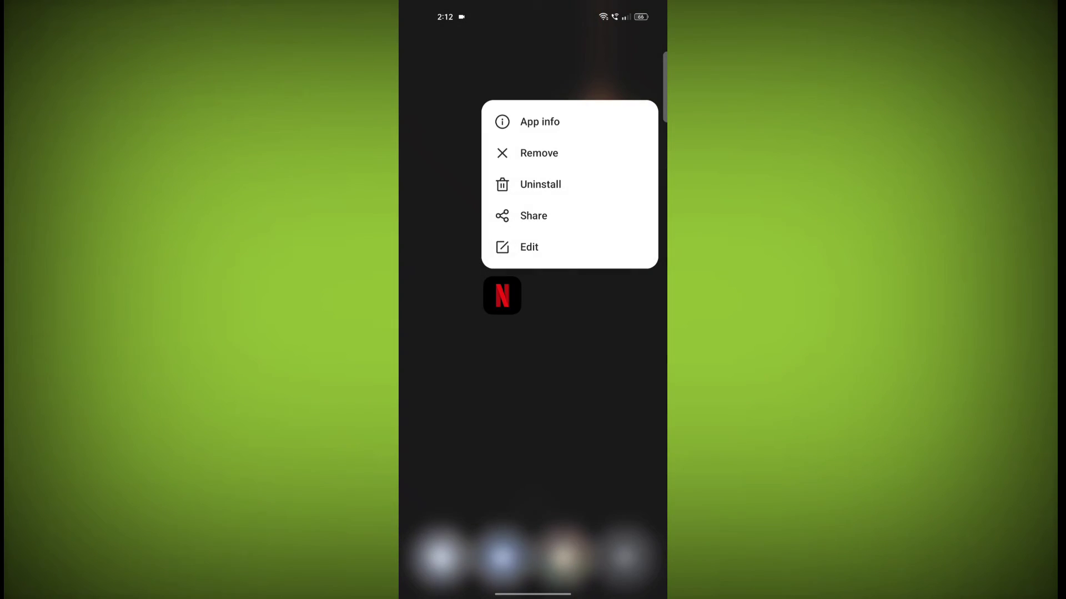
left_click(540, 183)
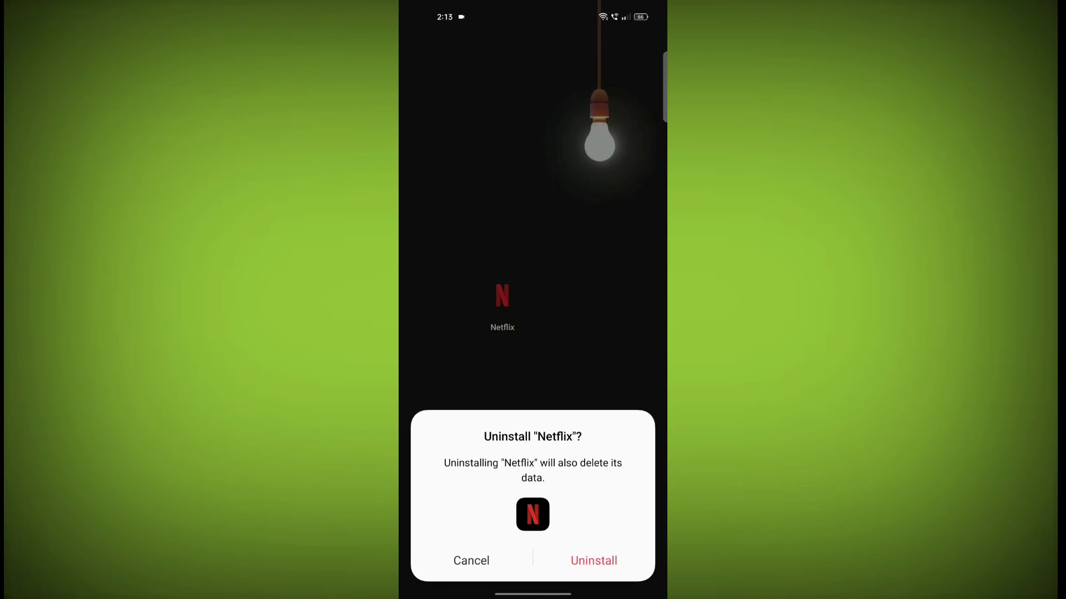
left_click(593, 560)
left_click(502, 296)
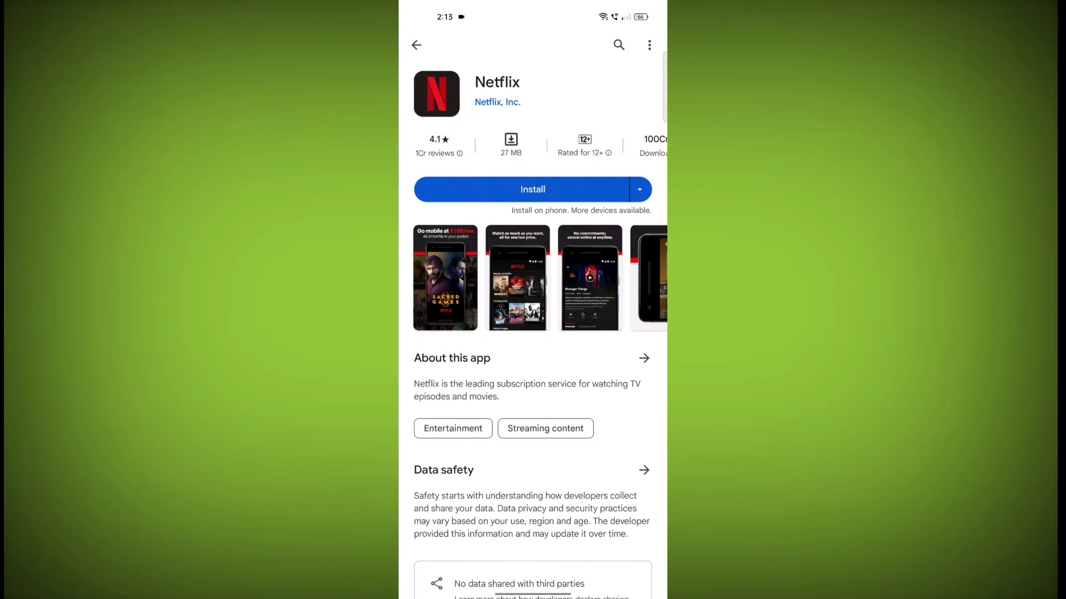
left_click(533, 189)
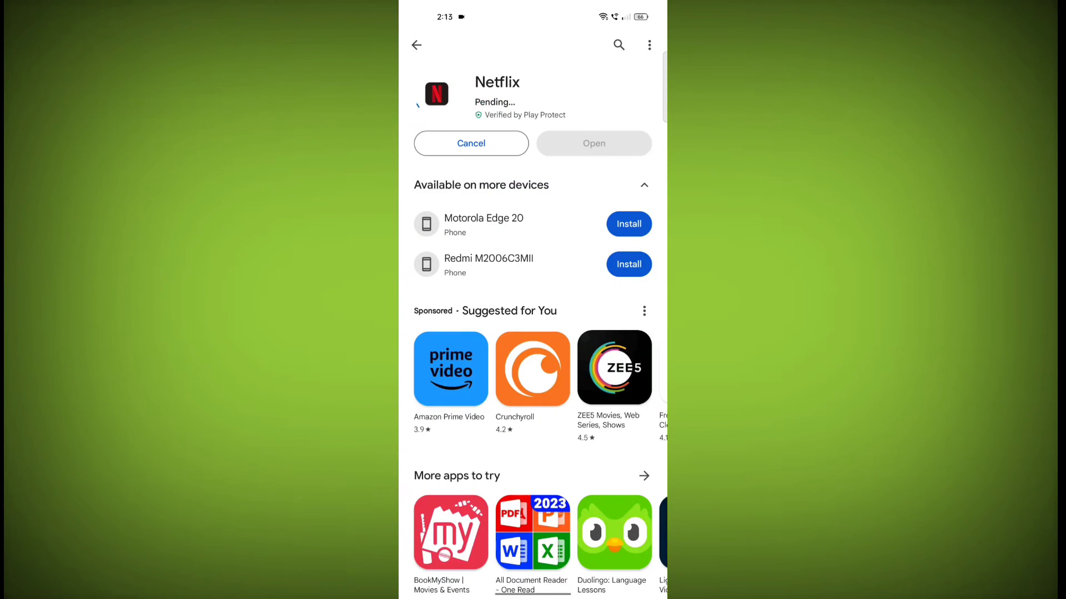